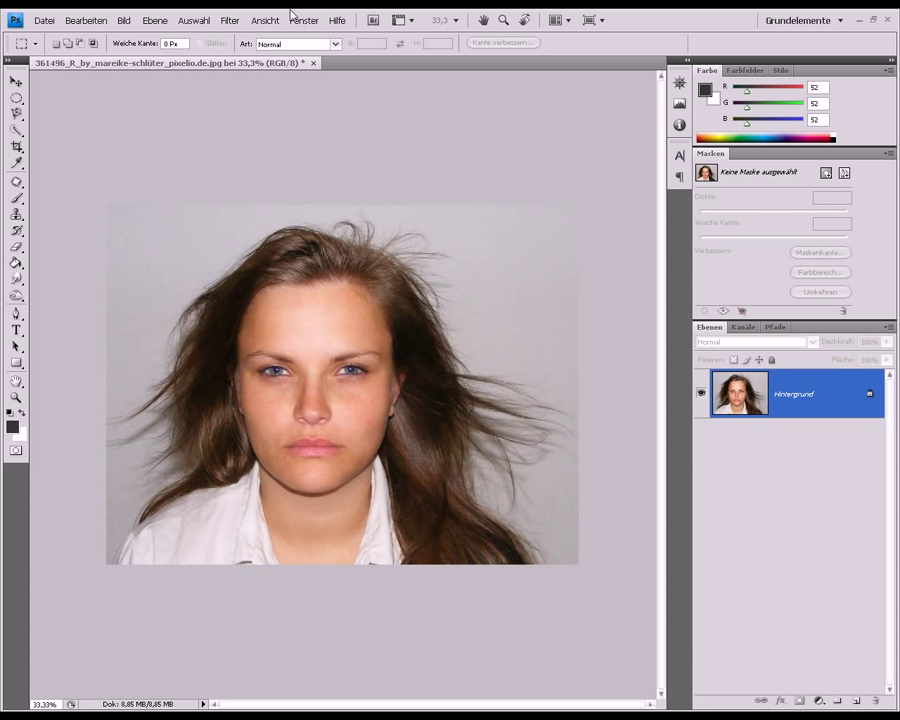
- Open the Filtergalerie zoomed to 50% with the Kunstfilter effects expanded
left_click(232, 20)
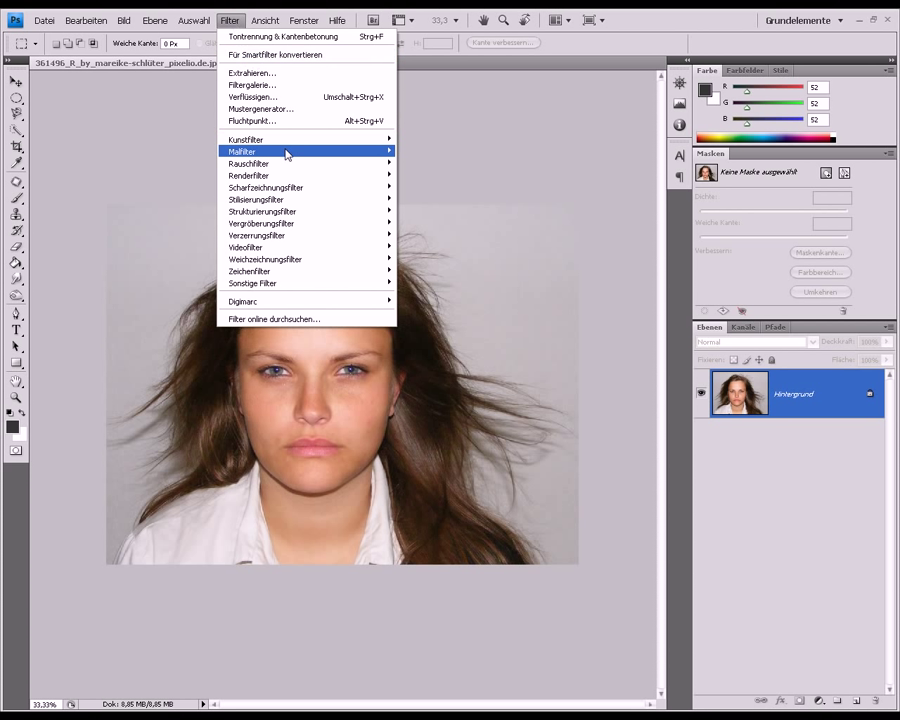
mouse_move(246, 139)
left_click(284, 95)
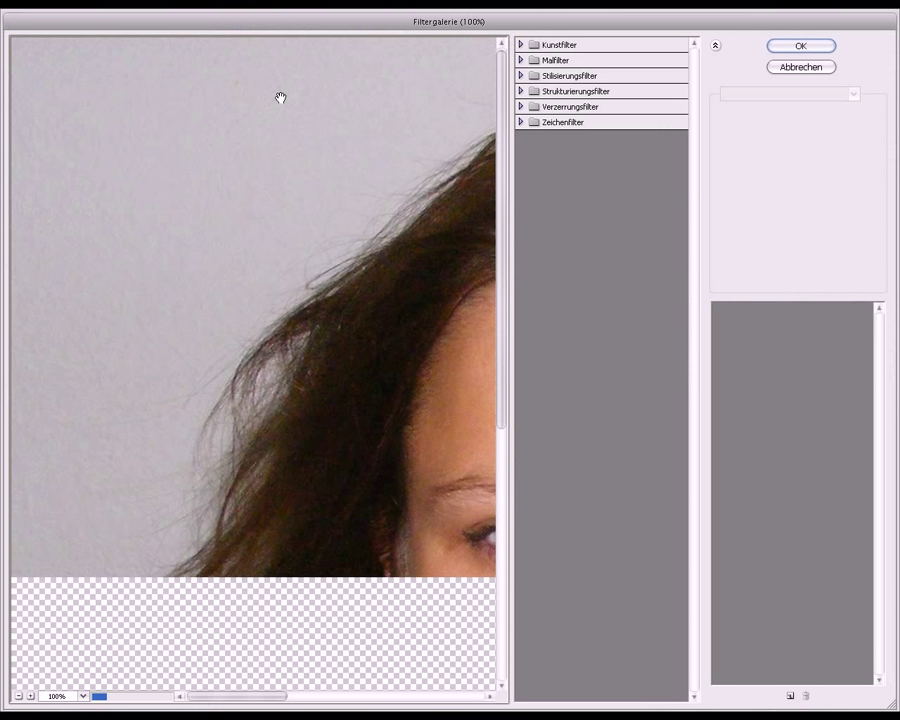
left_click(18, 697)
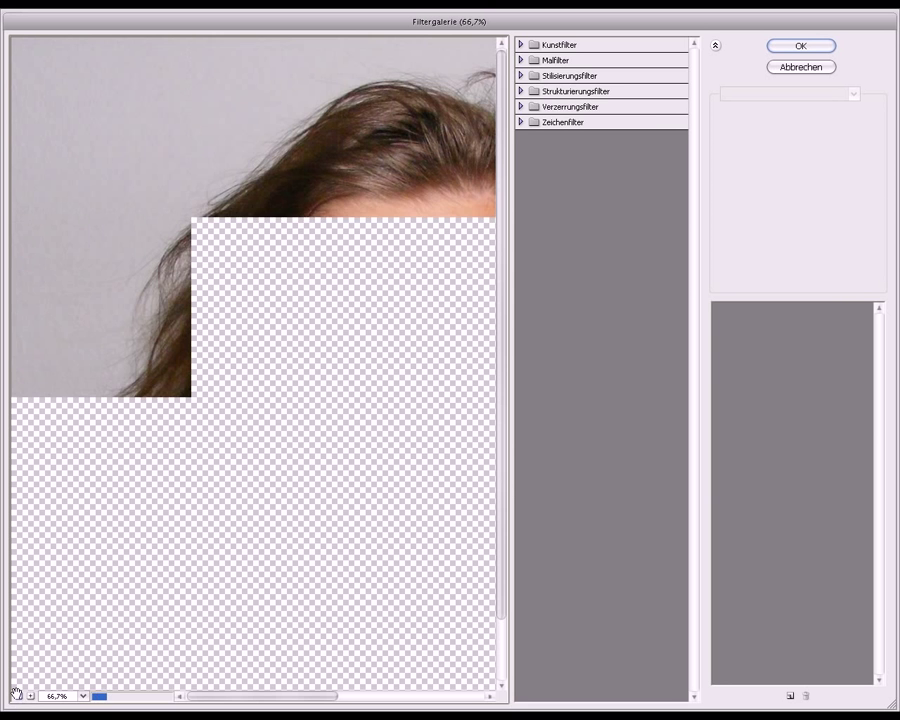
left_click(18, 697)
left_click(551, 45)
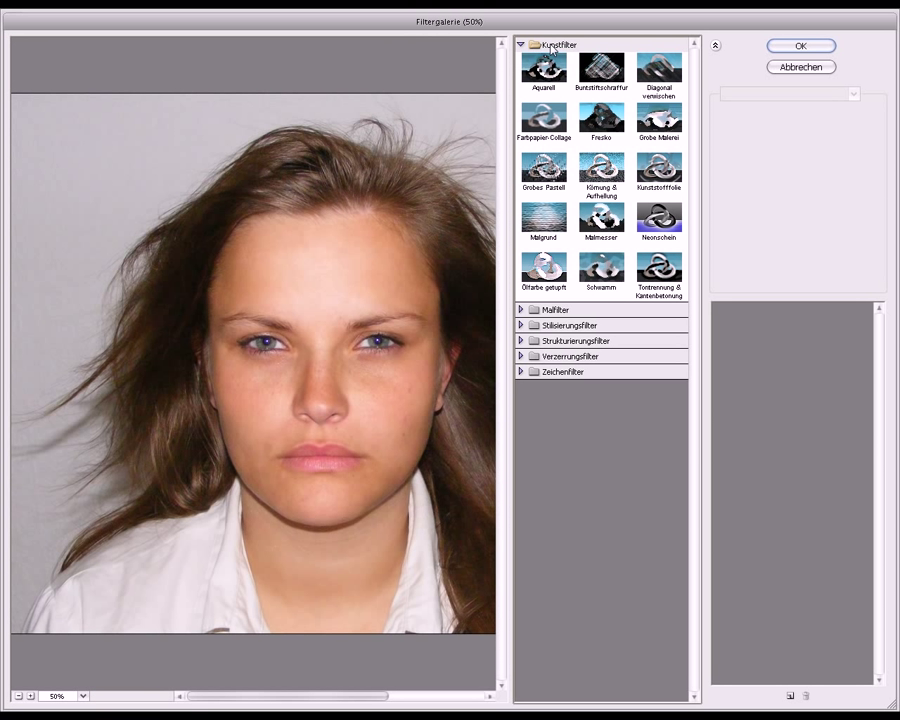
left_click(548, 310)
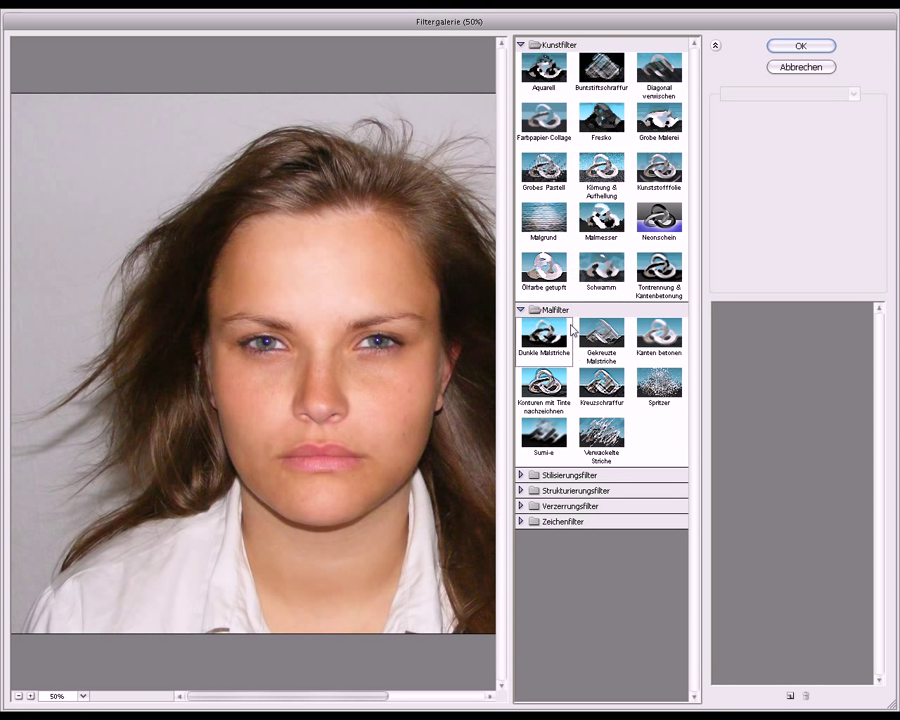
left_click(570, 311)
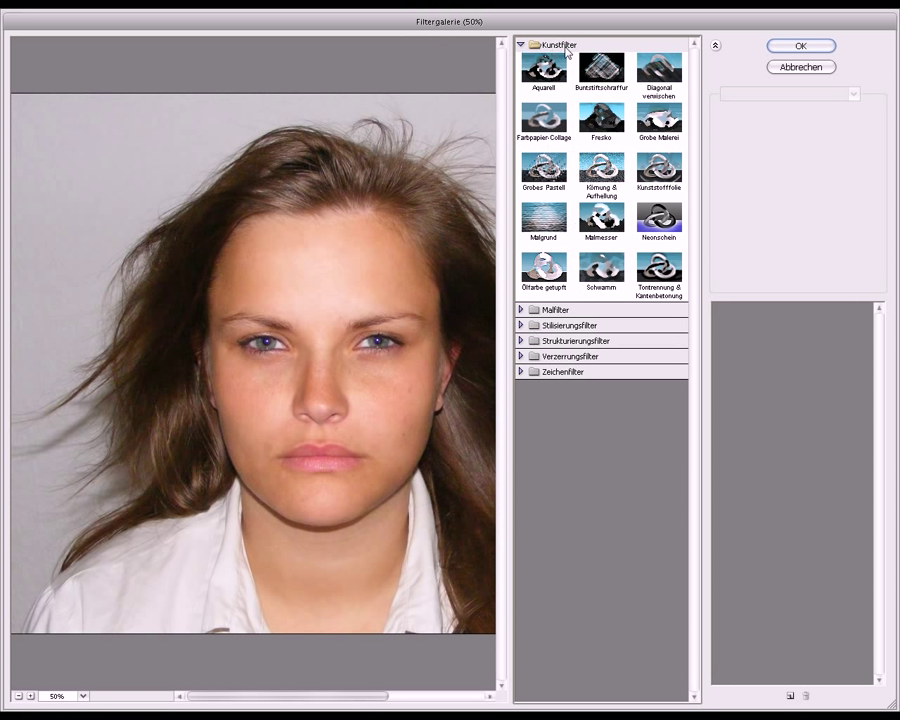
- Apply Tontrennung & Kantenbetonung with Kantenstärke 0, Kantendeckkraft 0 and Tontrennung 1
left_click(665, 269)
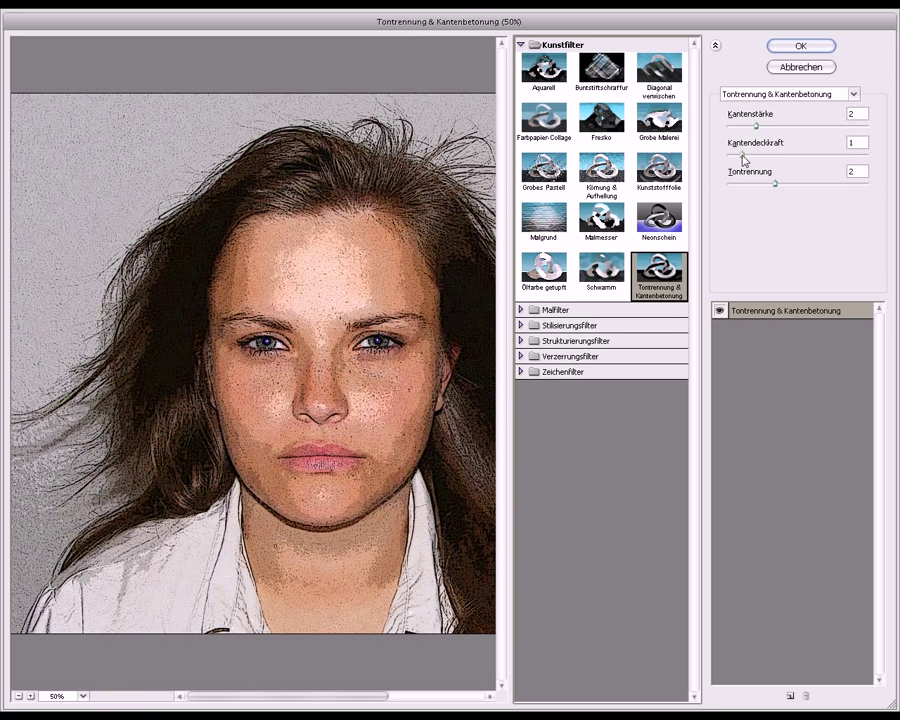
left_click_drag(743, 157, 729, 156)
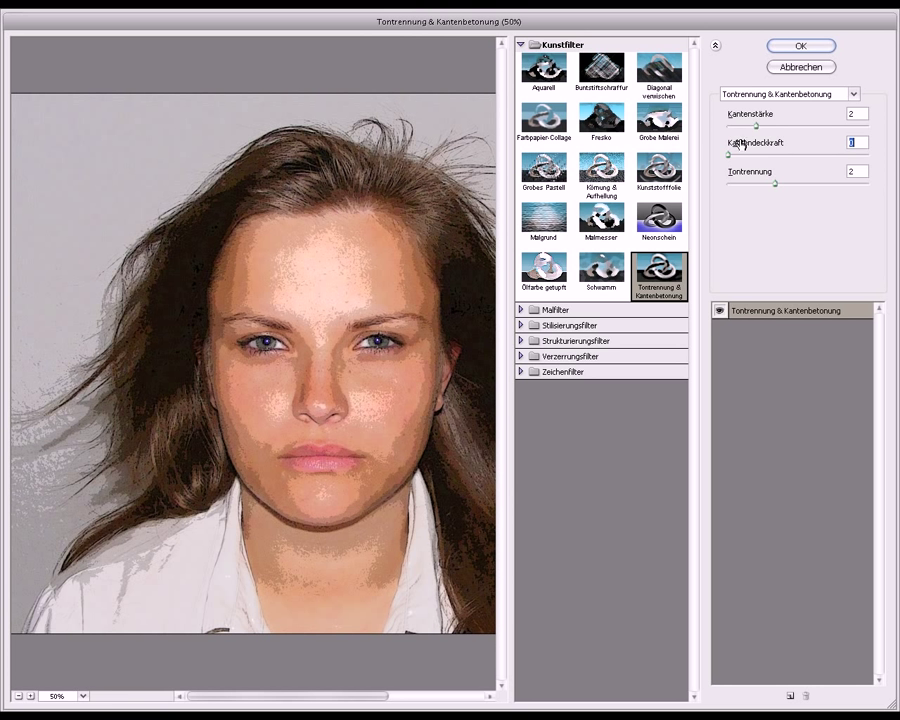
left_click_drag(756, 125, 728, 126)
left_click_drag(774, 185, 754, 185)
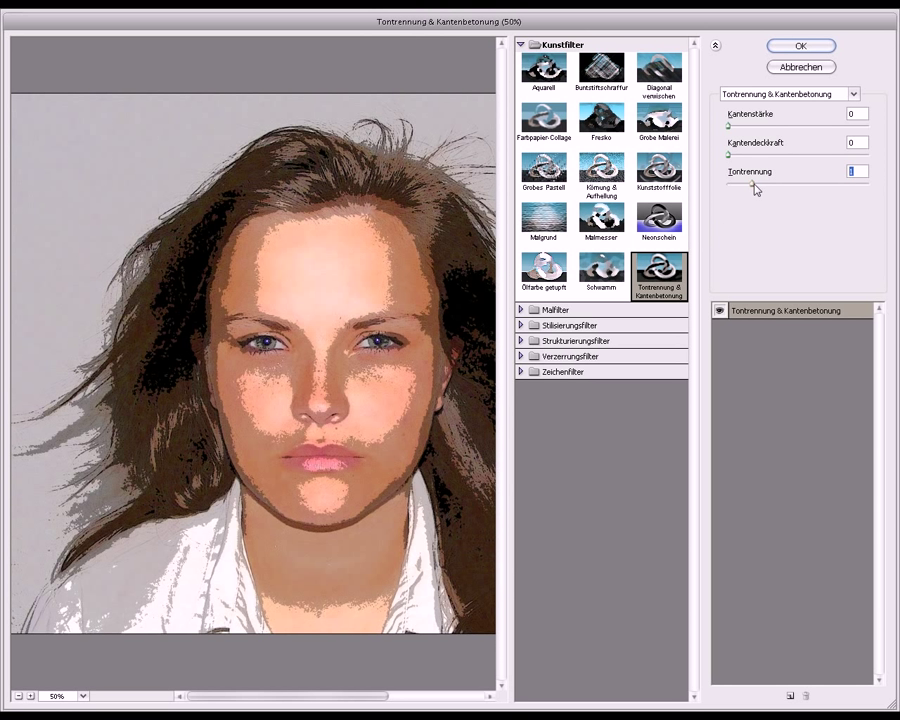
left_click_drag(752, 183, 774, 183)
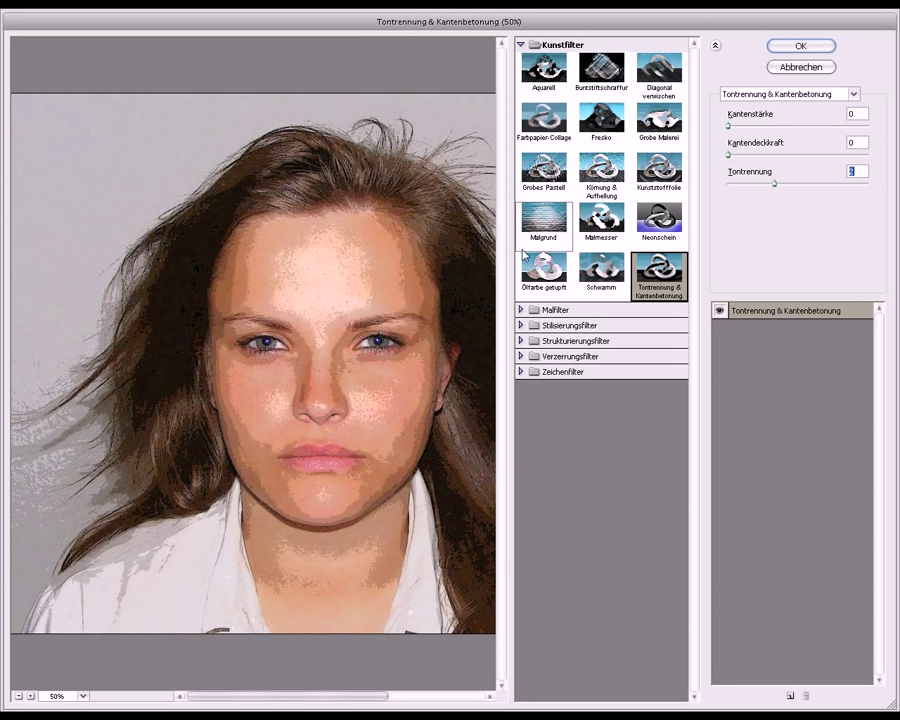
left_click_drag(774, 184, 749, 187)
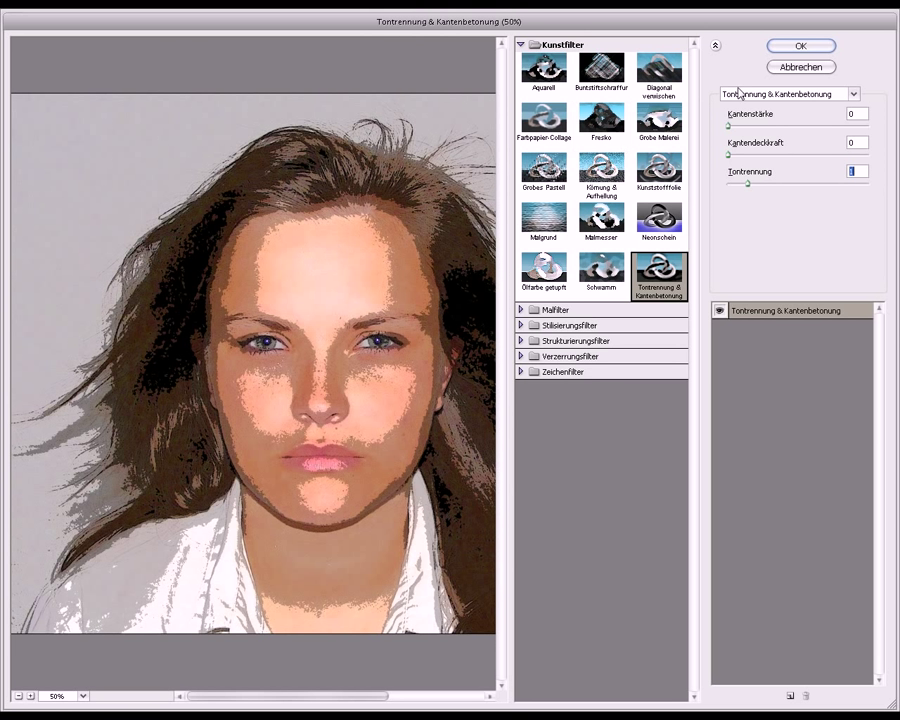
left_click(803, 52)
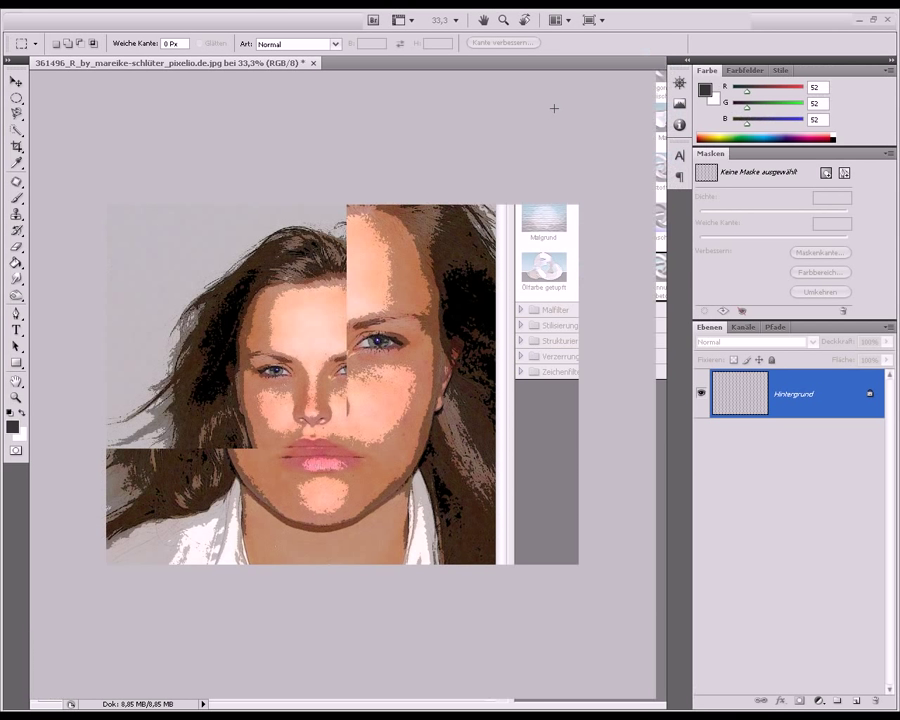
- Preview Farbpapier-Collage at its defaults (Stufen 4, Abstraktionsgrad 4, Umsetzungsgenauigkeit 2), zoomed out to 33.3%
left_click(229, 20)
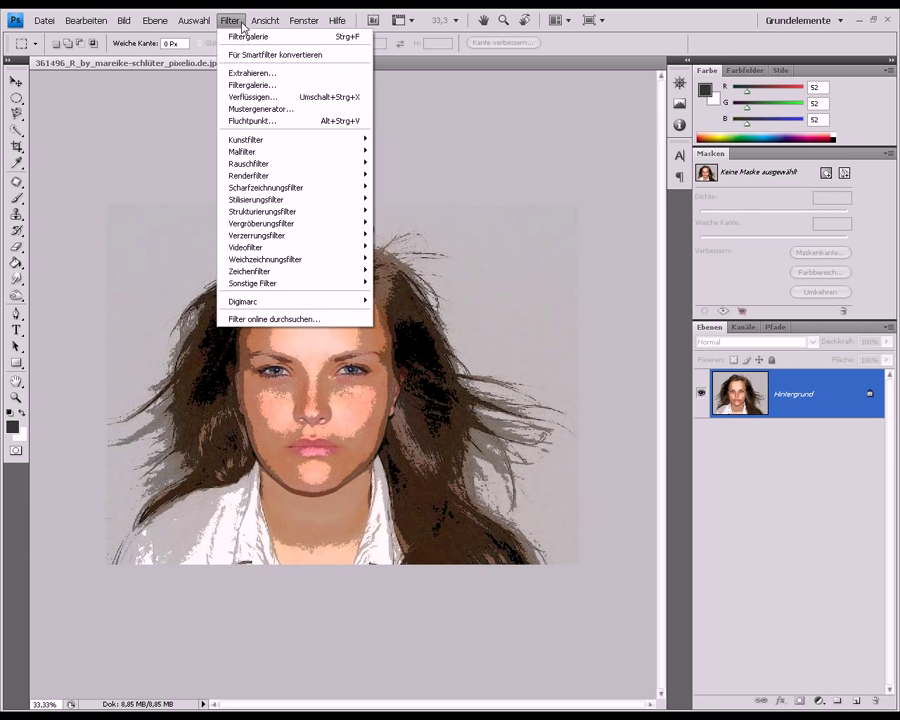
left_click(262, 86)
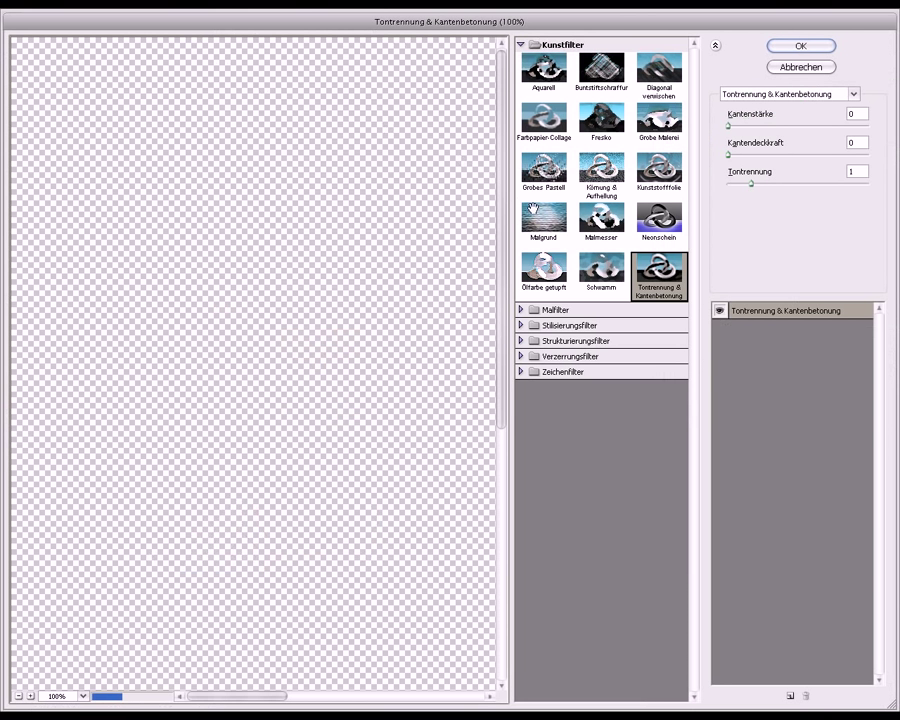
left_click(544, 120)
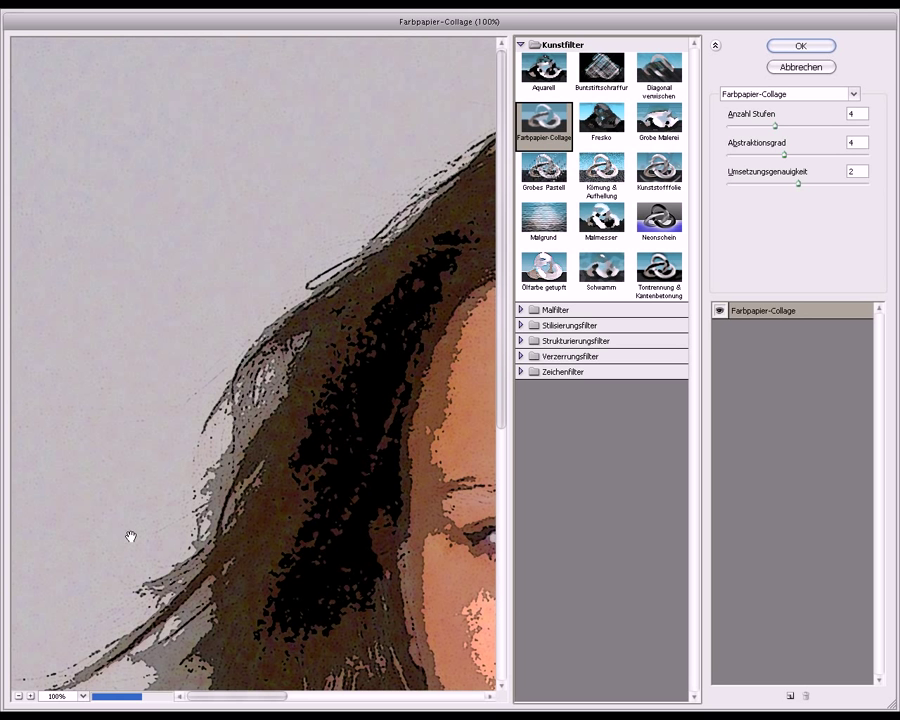
left_click(19, 696)
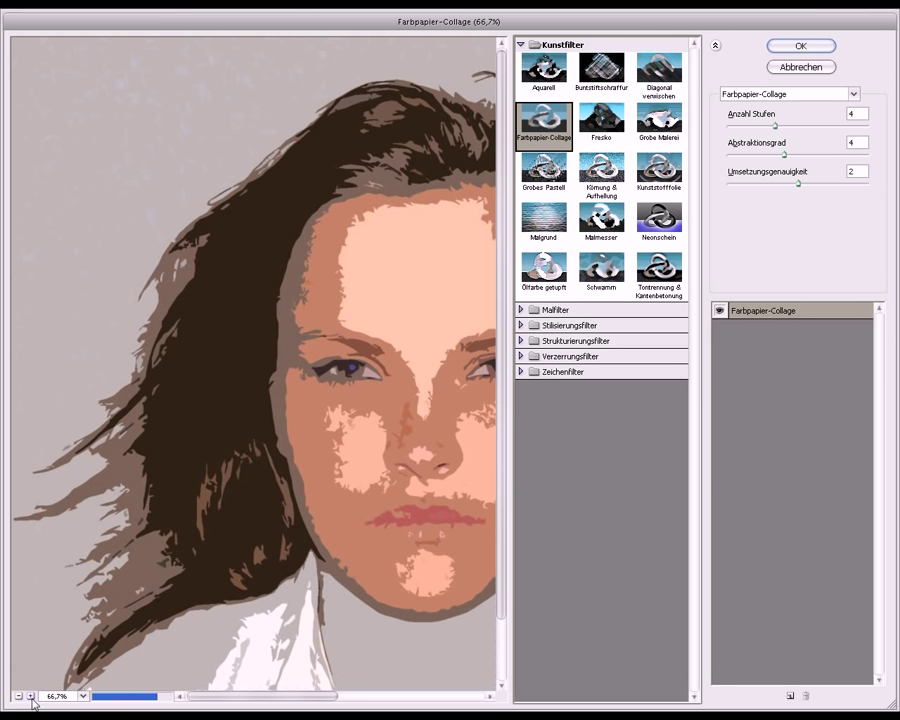
left_click(18, 696)
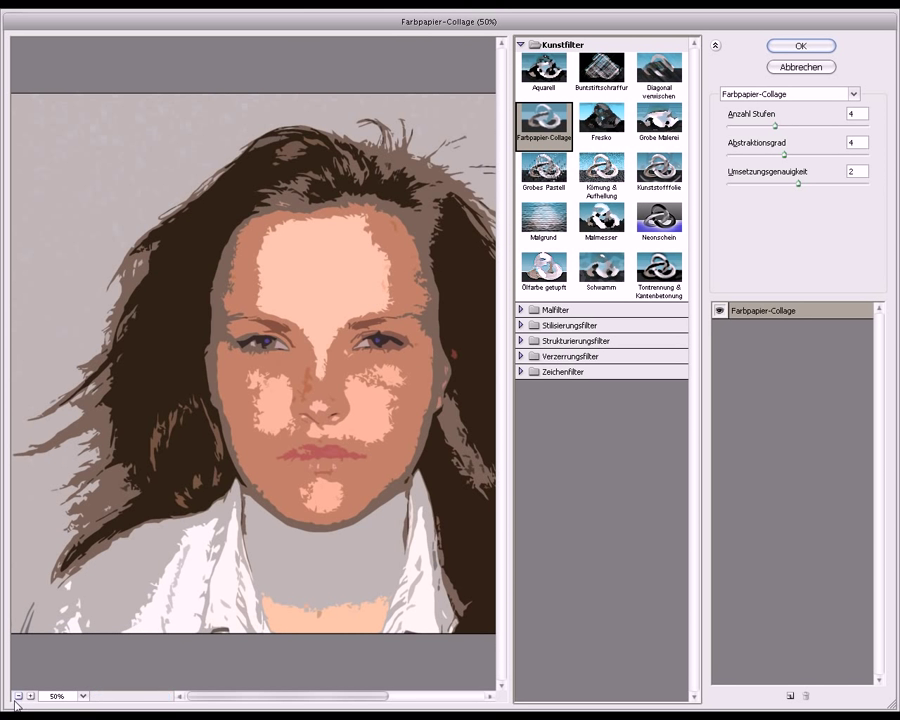
left_click(17, 696)
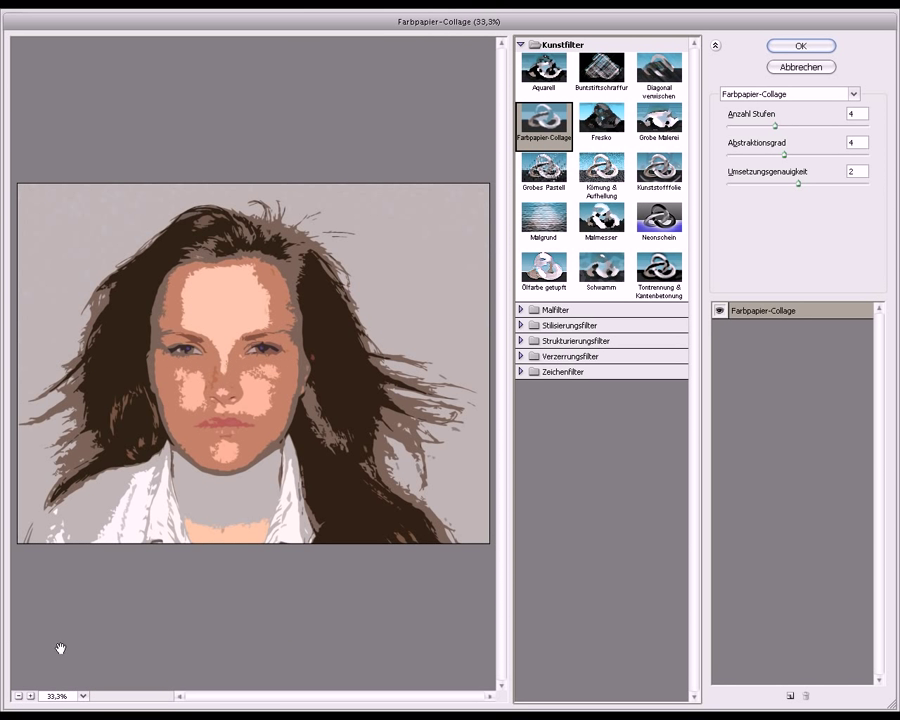
- Try different Farbpapier-Collage colour levels and abstraction amounts, settling on Abstraktionsgrad 5
left_click_drag(775, 126, 845, 126)
mouse_move(784, 155)
left_mouse_down()
mouse_move(799, 156)
mouse_move(743, 187)
left_mouse_up()
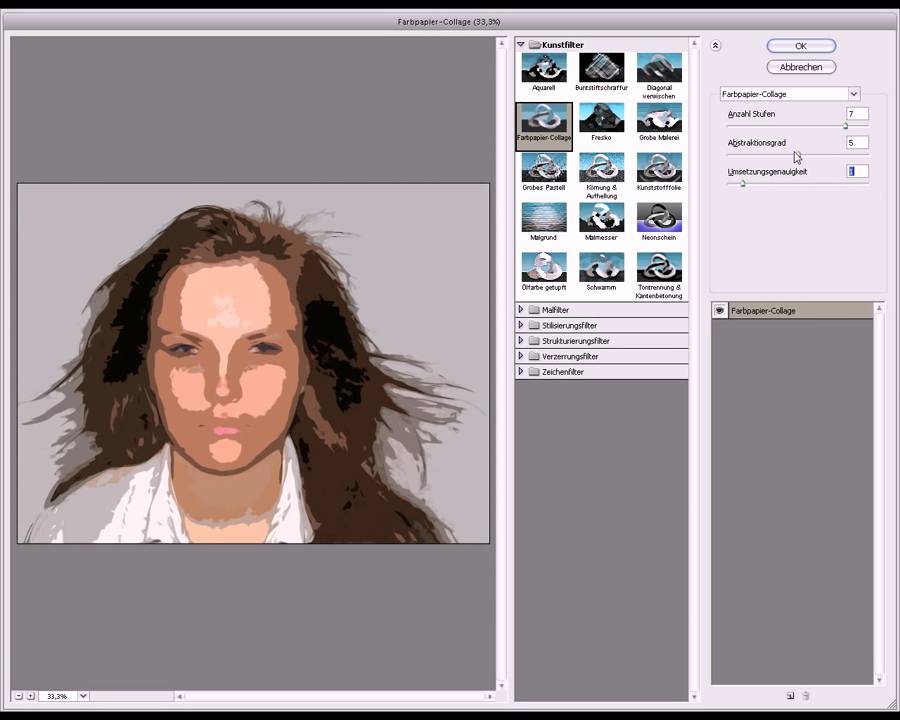
left_click_drag(799, 157, 816, 157)
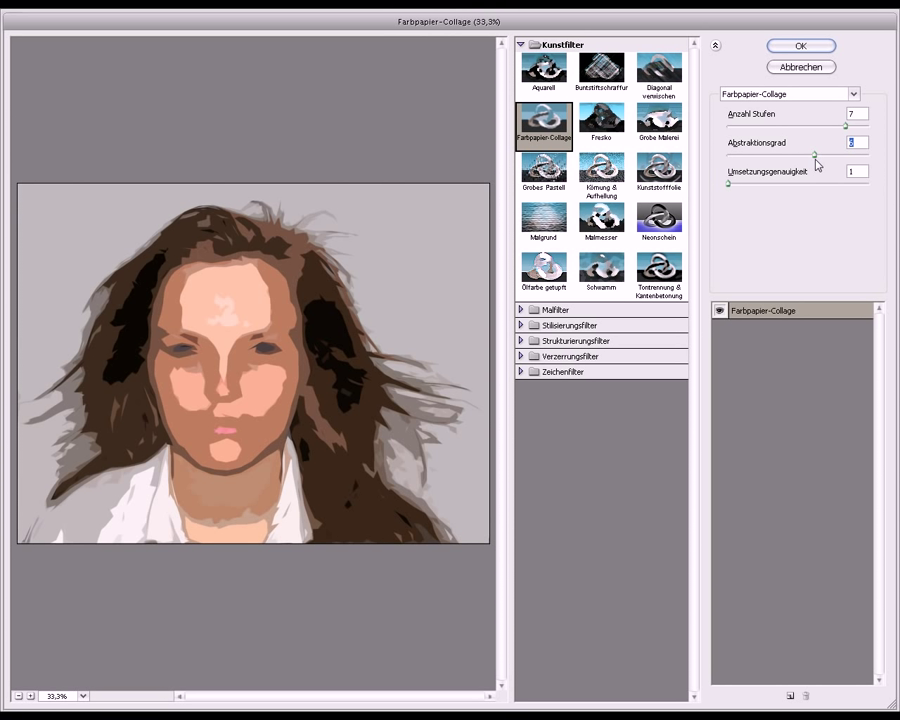
left_click_drag(813, 157, 791, 157)
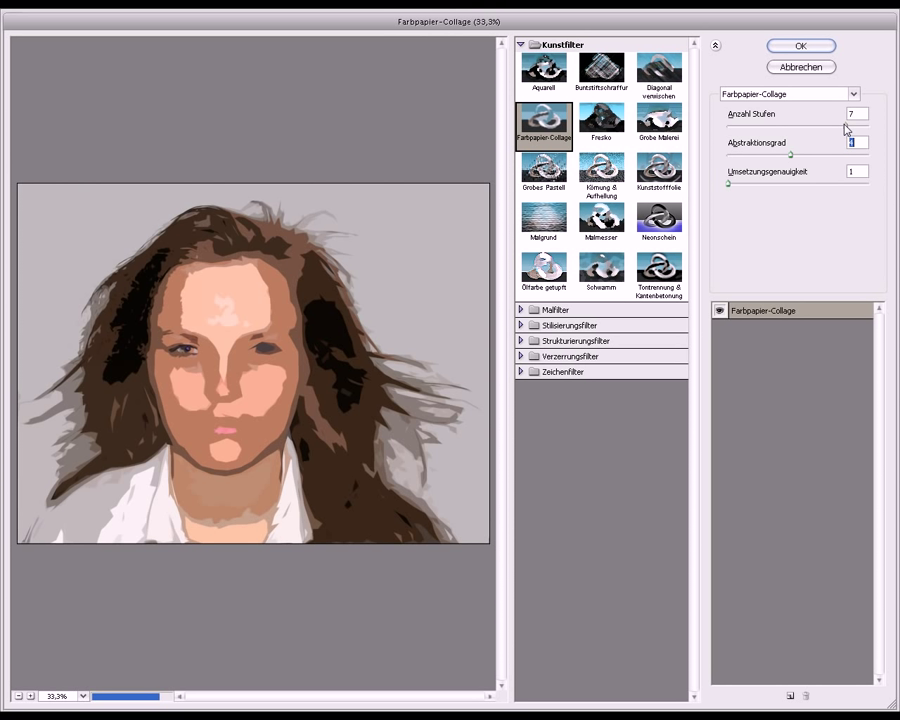
left_click_drag(845, 125, 858, 125)
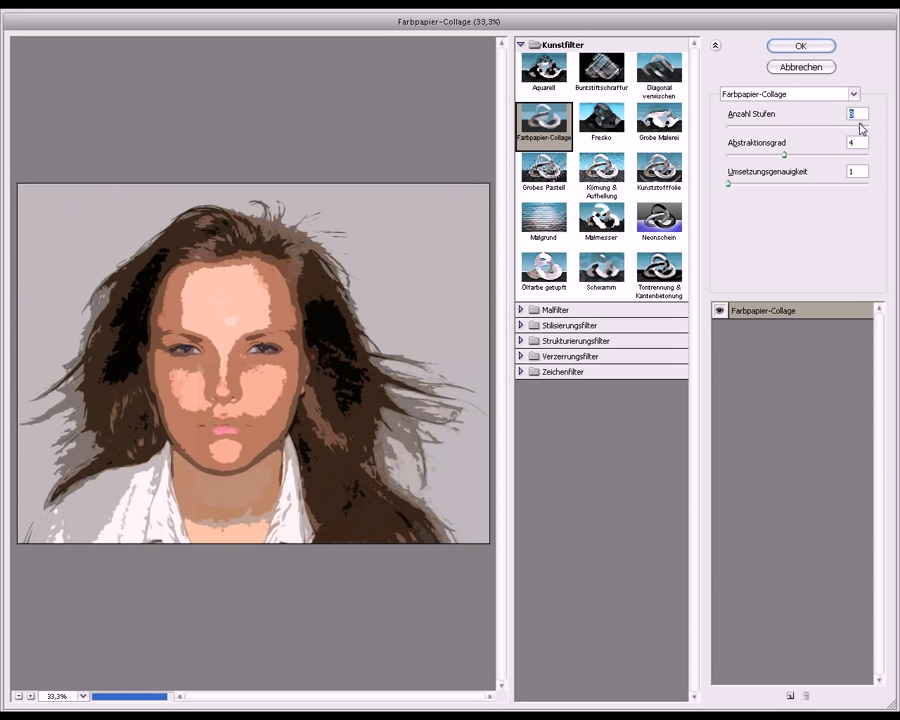
left_click_drag(860, 127, 815, 136)
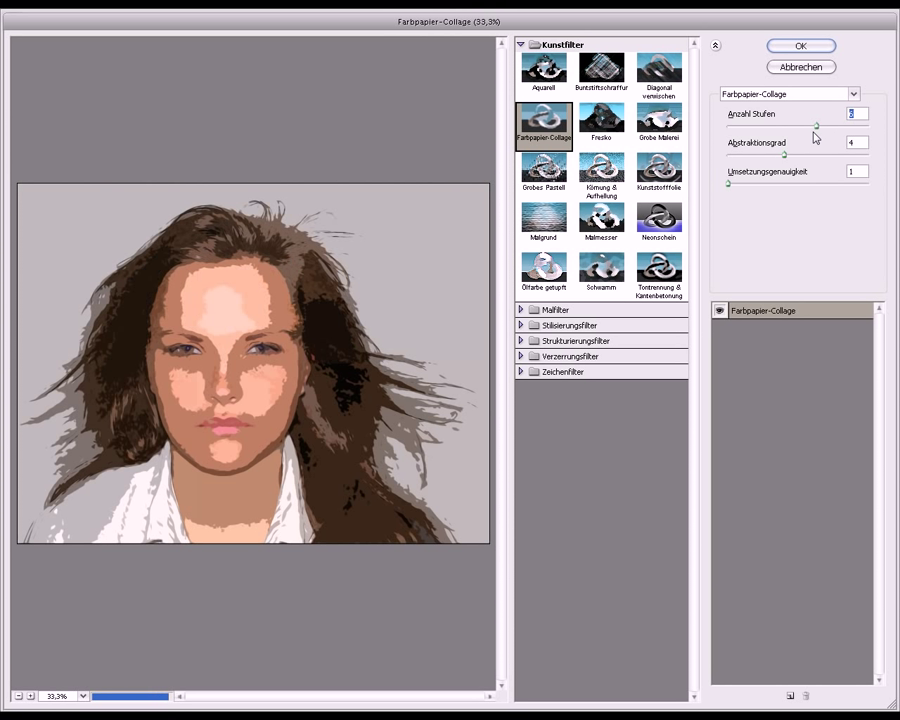
left_click_drag(784, 155, 804, 157)
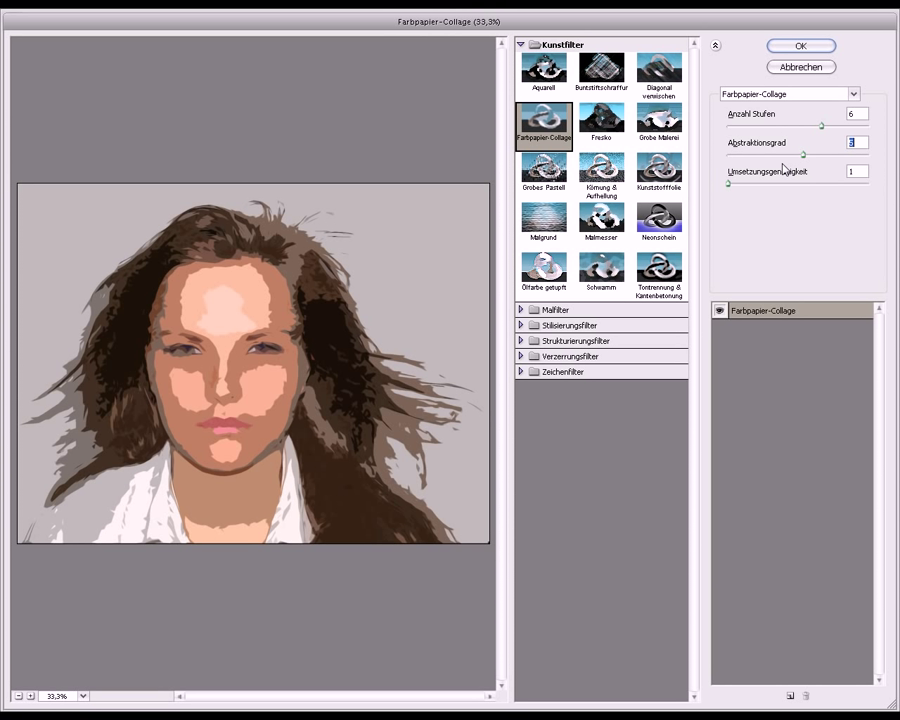
type("5")
key("Tab")
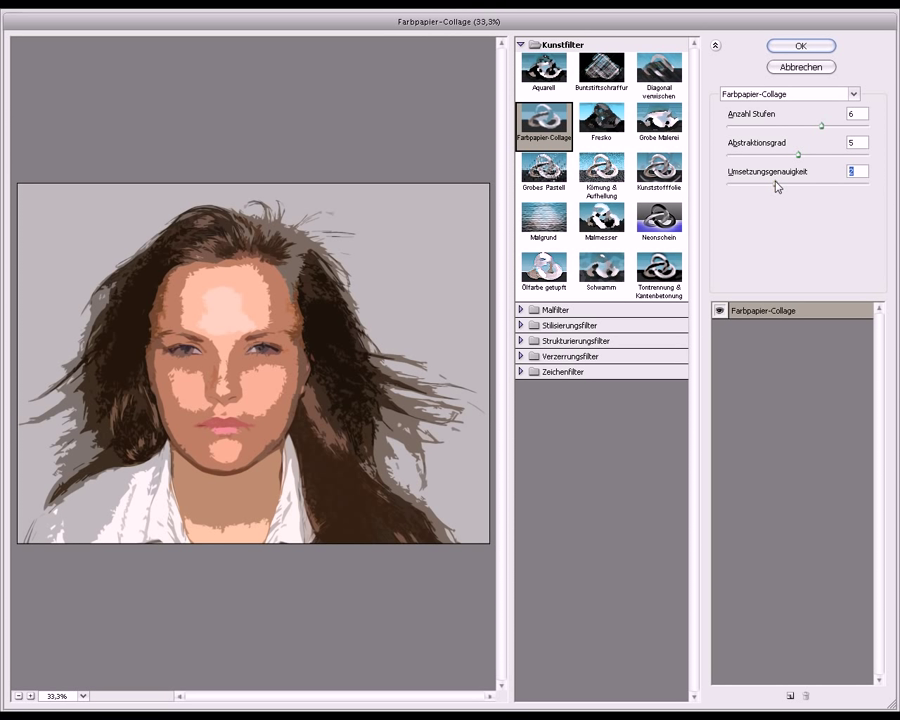
- Set Umsetzungsgenauigkeit to 1, test abstraction 8, 7 and 6, and apply Farbpapier-Collage
left_click_drag(773, 184, 755, 185)
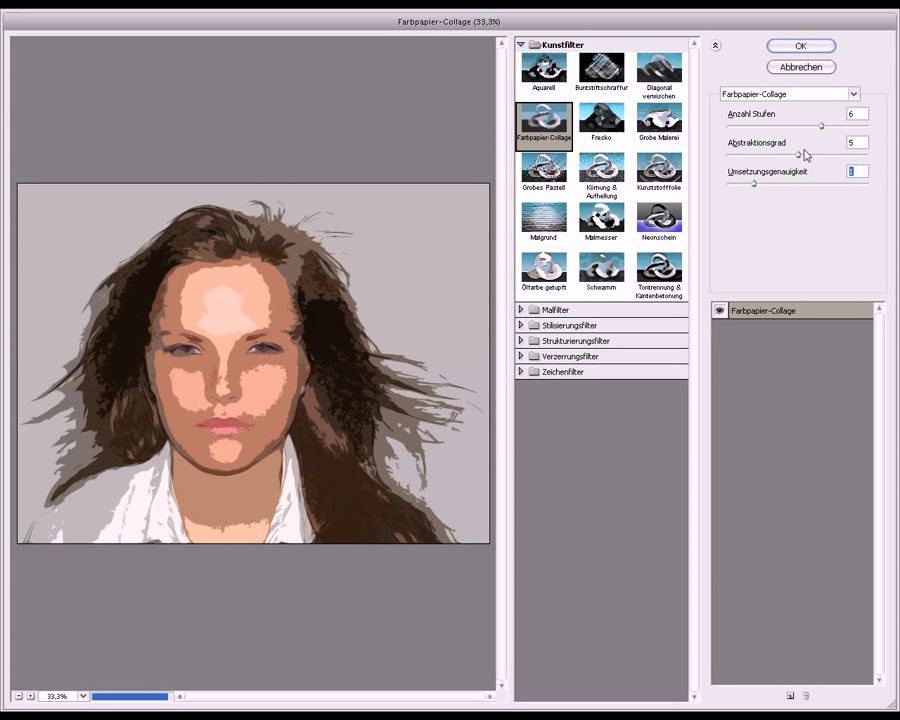
mouse_move(799, 155)
left_mouse_down()
mouse_move(836, 155)
mouse_move(801, 127)
mouse_move(876, 131)
left_mouse_up()
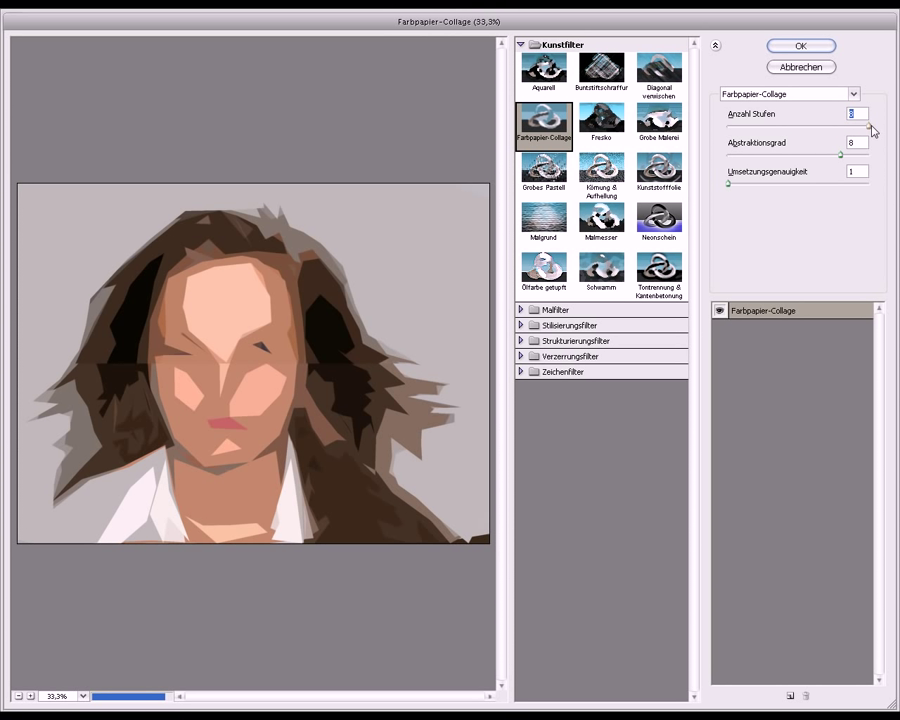
left_click_drag(840, 157, 827, 158)
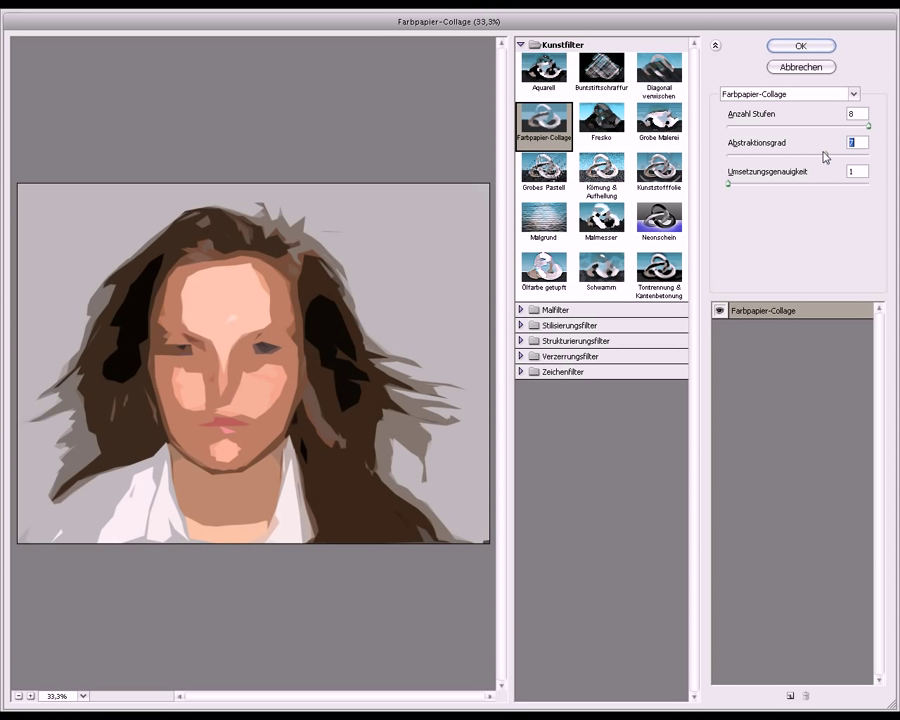
left_click_drag(826, 157, 804, 157)
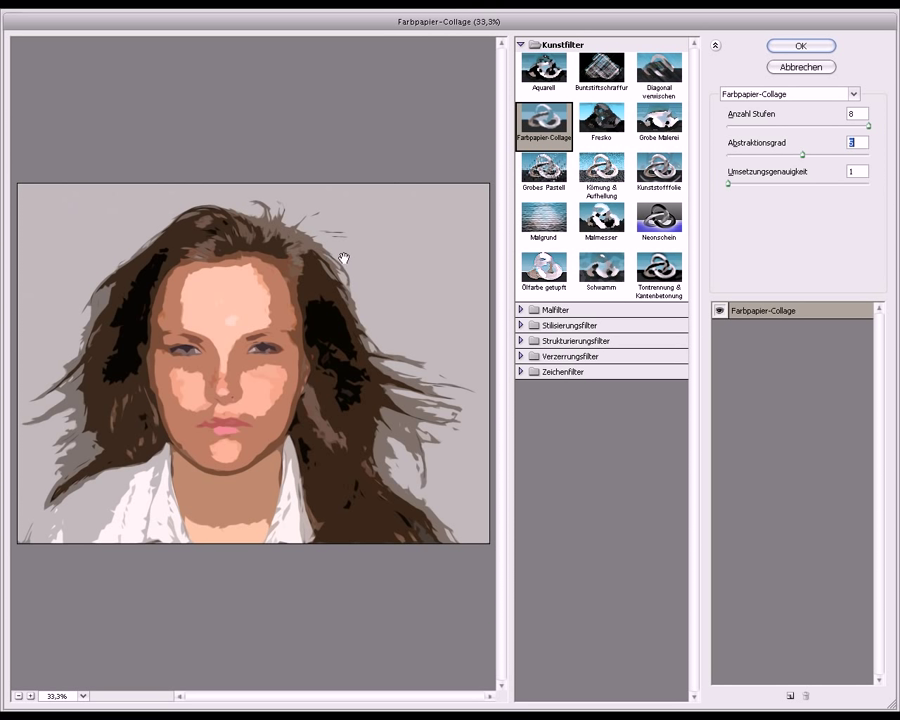
left_click(781, 52)
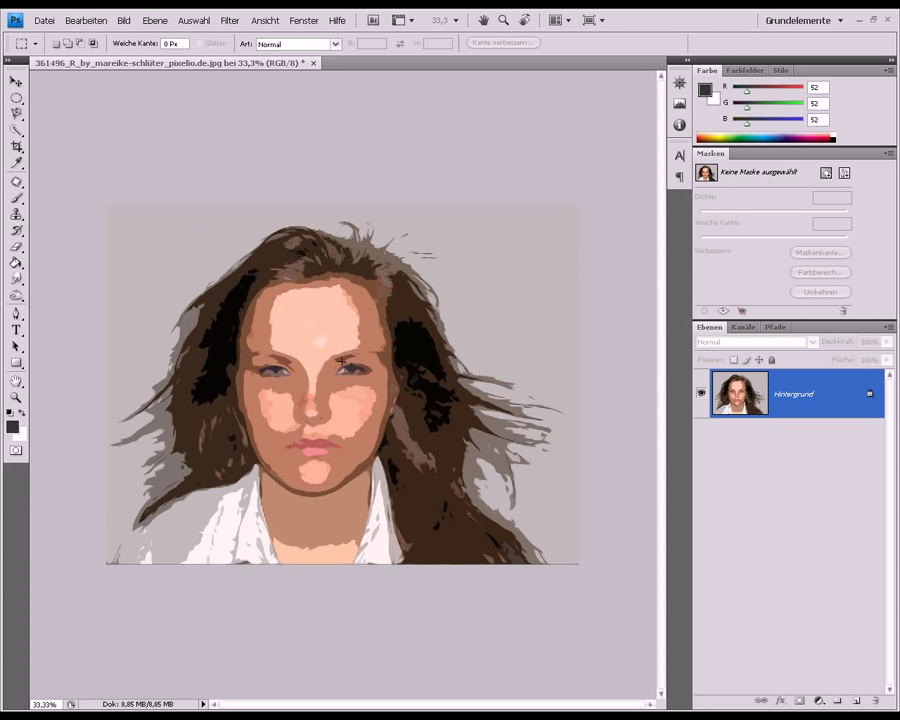
- Open the Bild menu to reach the Korrekturen commands
left_click(123, 20)
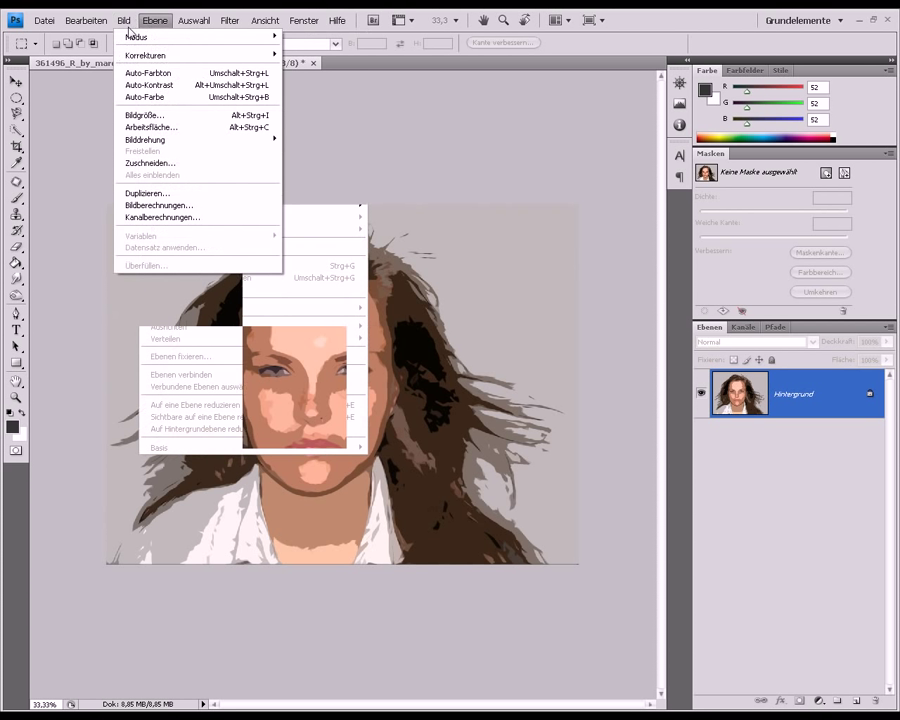
mouse_move(146, 55)
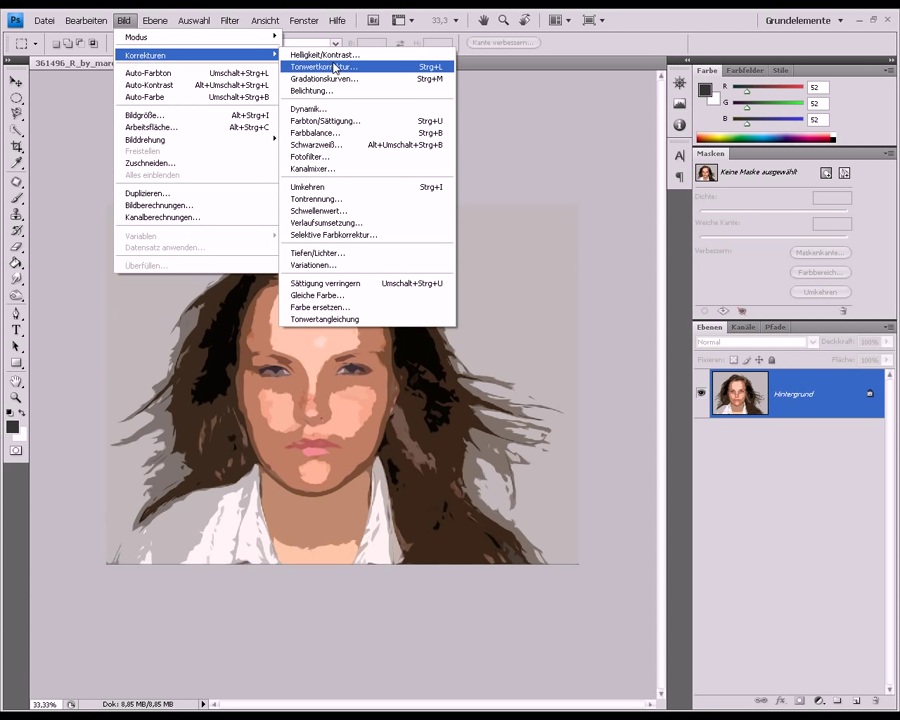
- Apply Helligkeit/Kontrast with brightness 10 and contrast 30
left_click(355, 54)
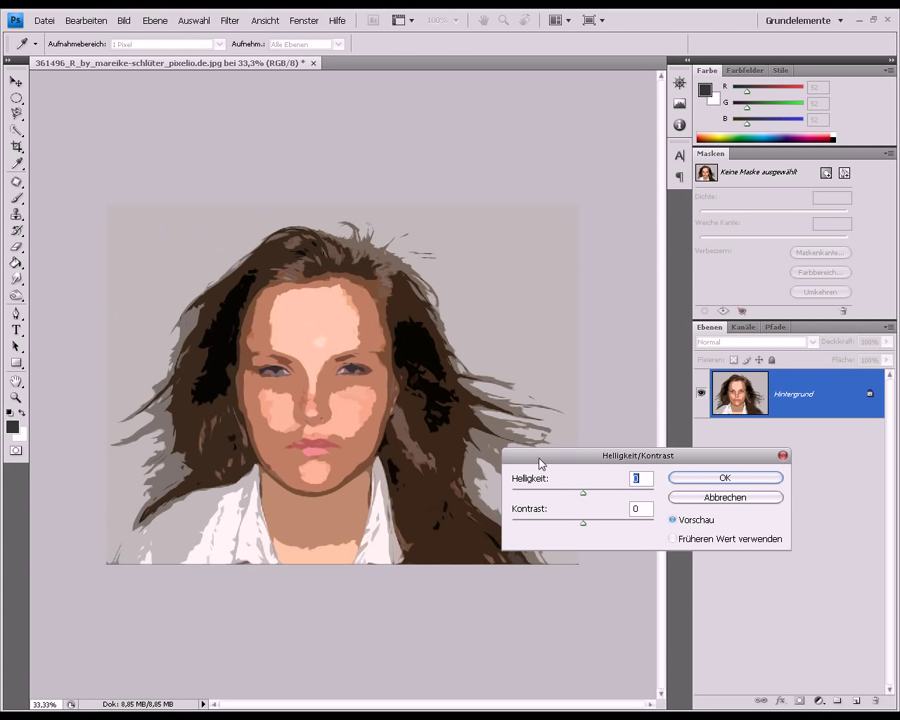
type("0")
key("Tab")
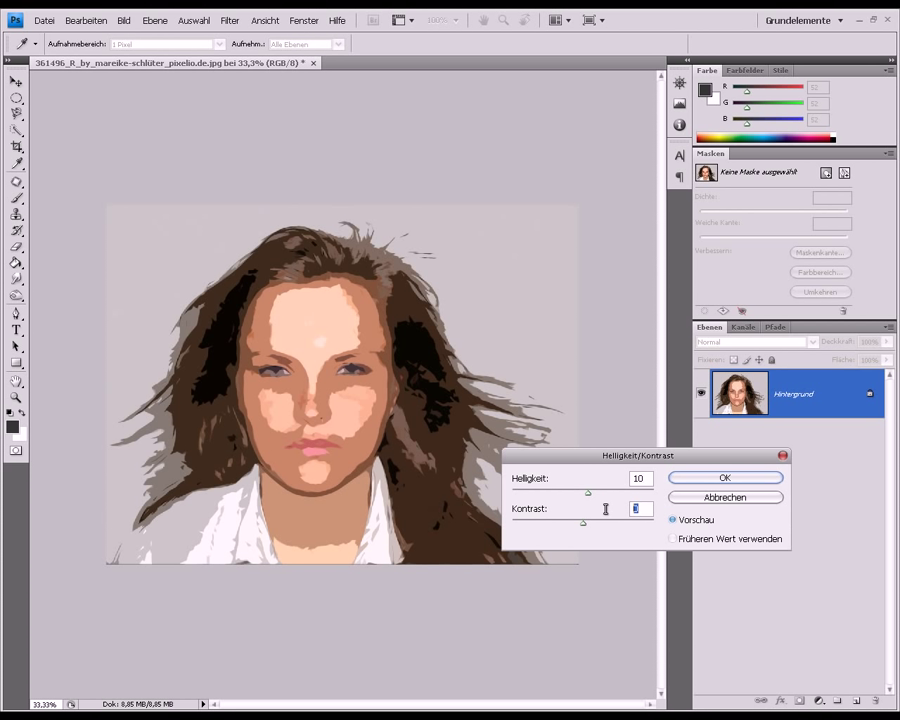
type("30")
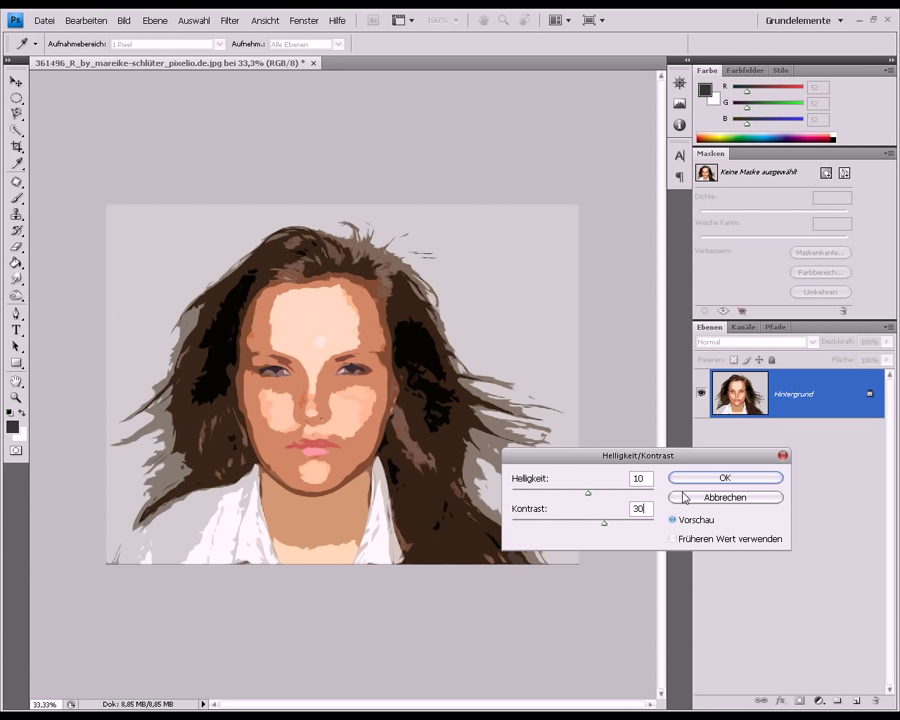
left_click(690, 478)
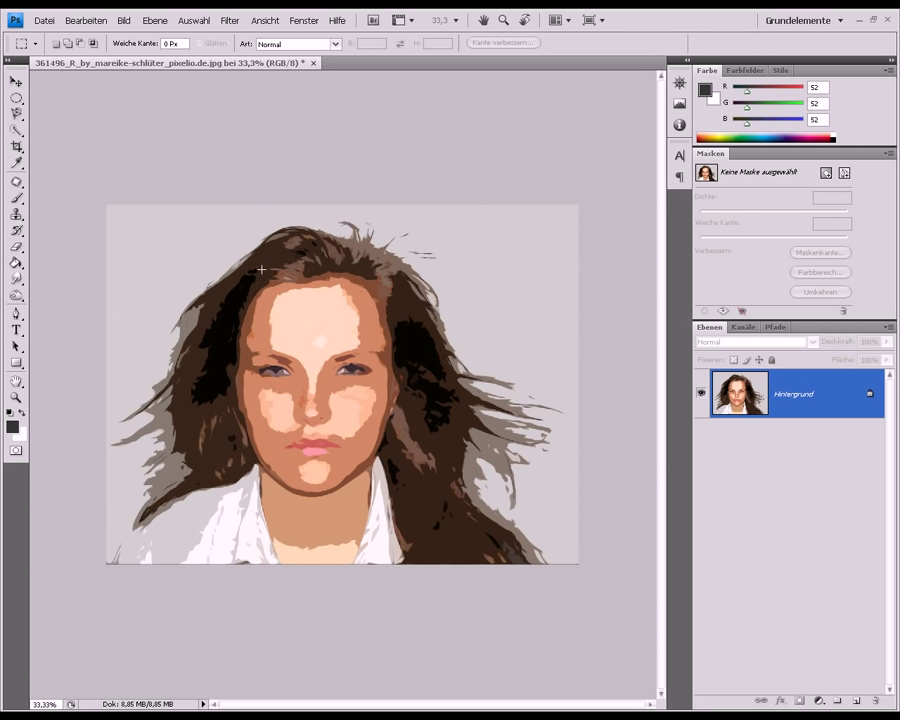